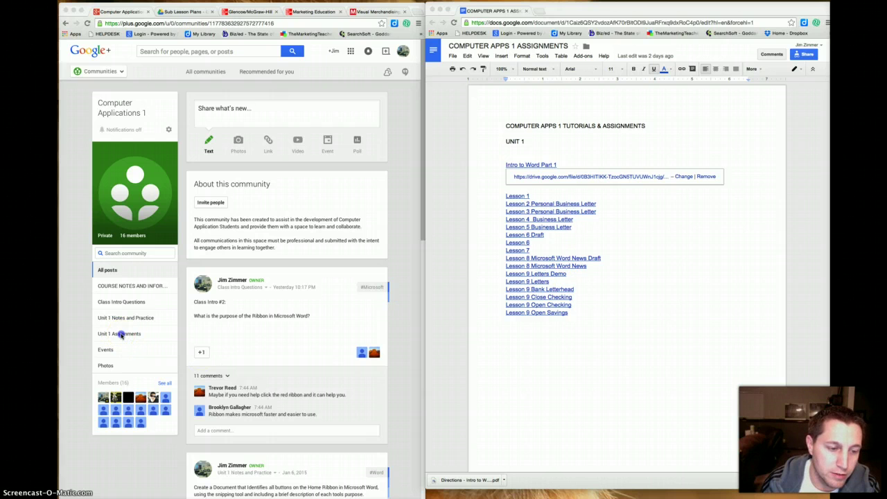
- Filter the Computer Applications 1 community feed to the Unit 1 Assignments category
click(121, 335)
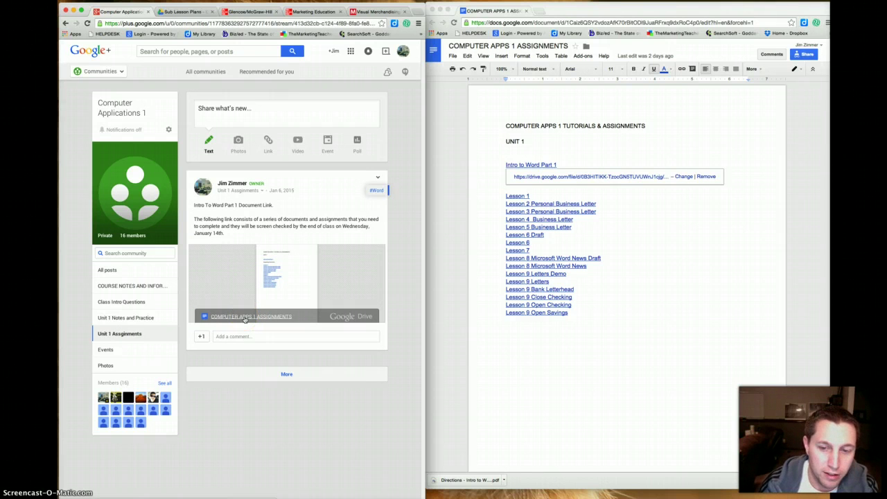
- Open the post's COMPUTER APPS 1 ASSIGNMENTS attachment and move its tab into its own window
click(244, 318)
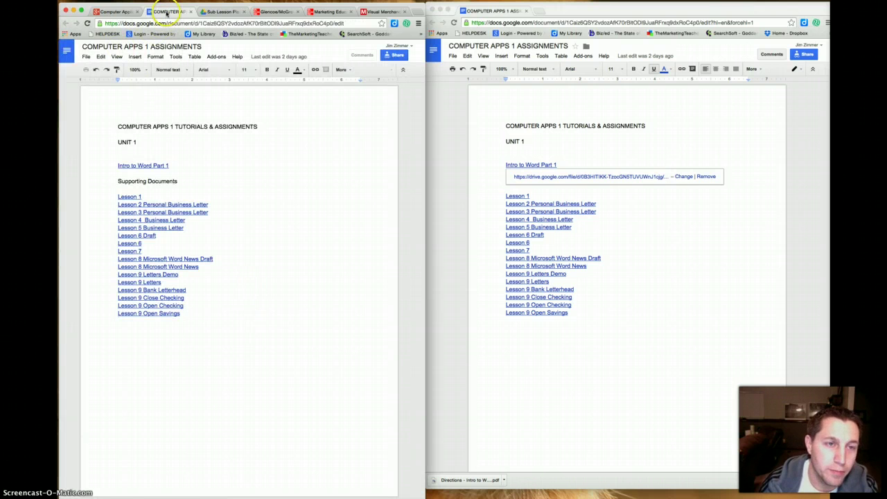
drag(166, 13, 581, 14)
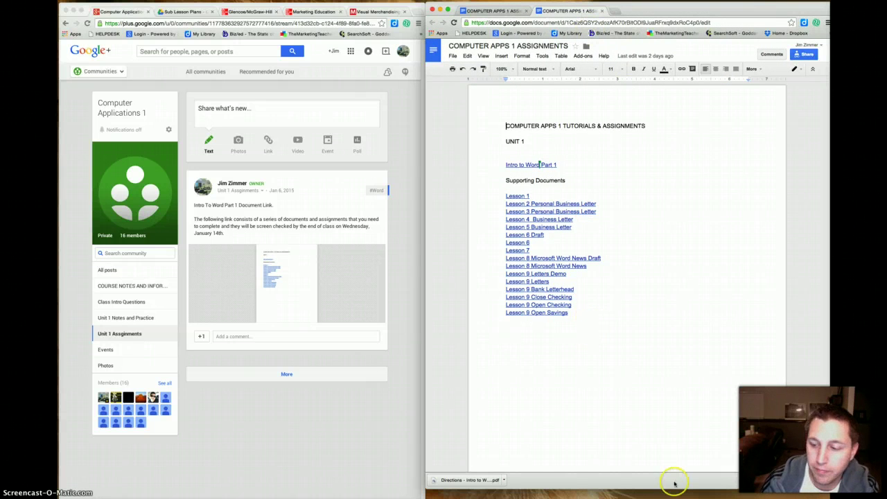
- Dismiss the download shelf and open the Intro to Word Part 1 directions PDF from its Drive link
click(830, 480)
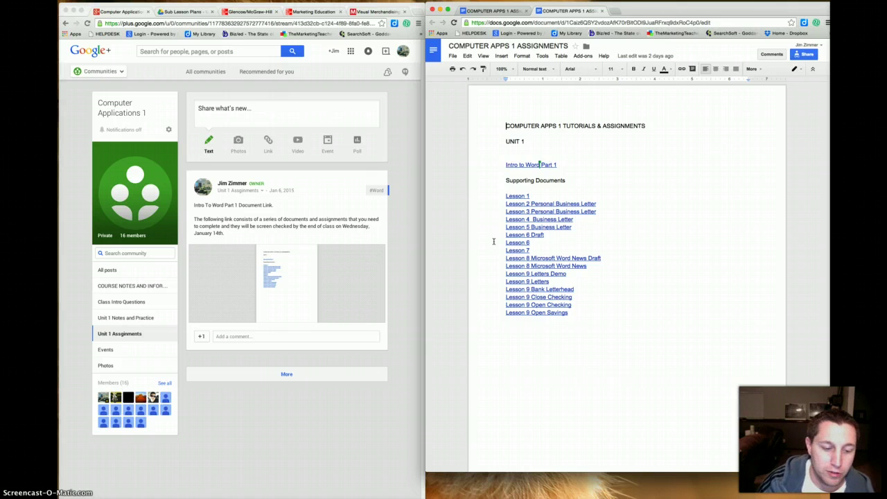
click(493, 238)
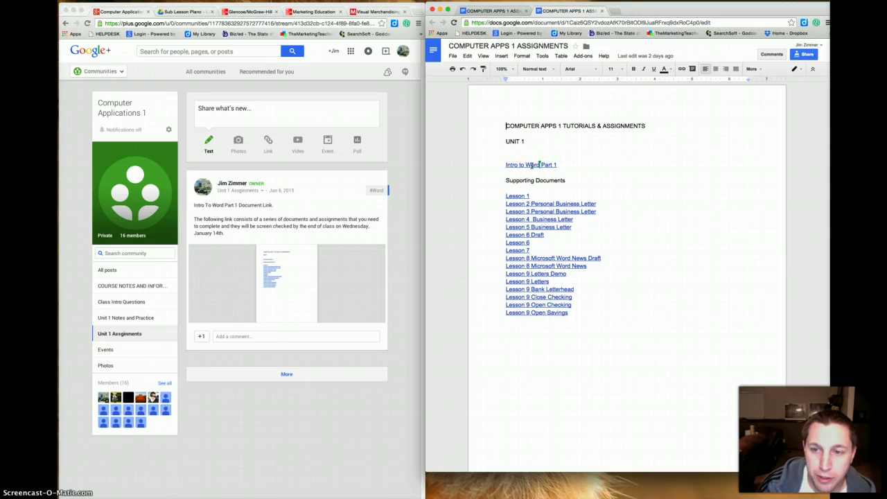
click(532, 165)
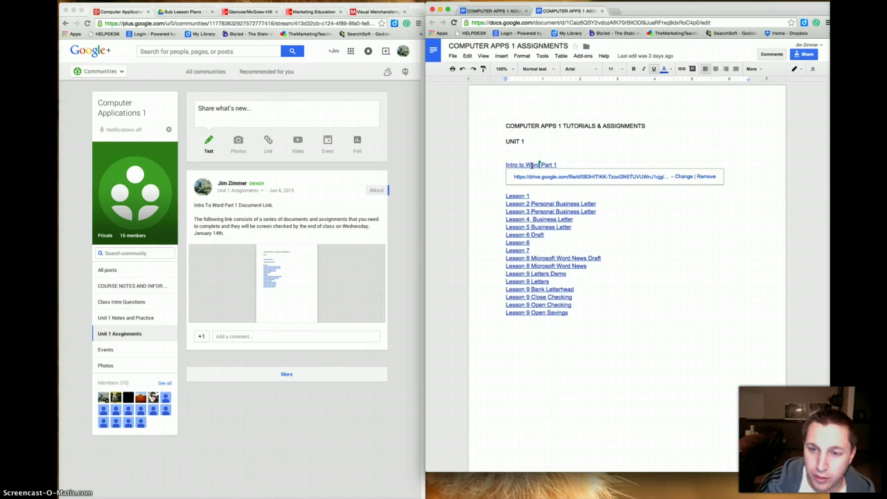
click(548, 178)
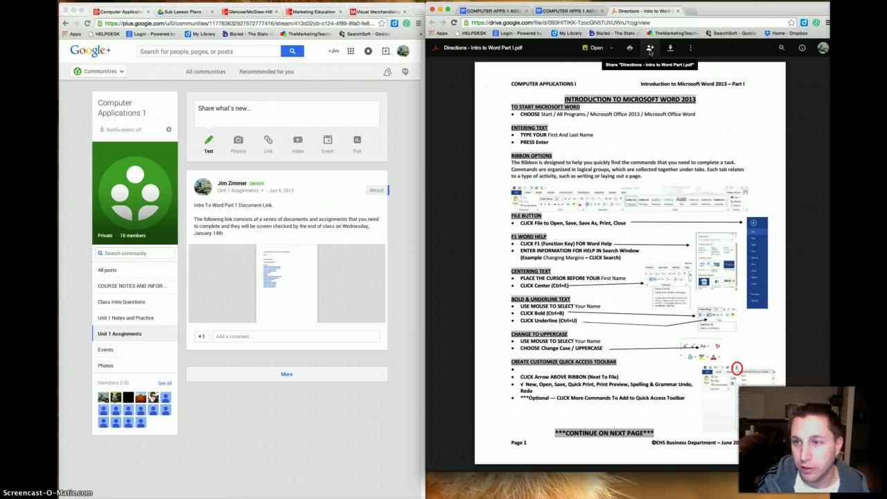
- Download the Directions - Intro to Word Part I PDF and view the downloaded copy in Chrome
click(671, 50)
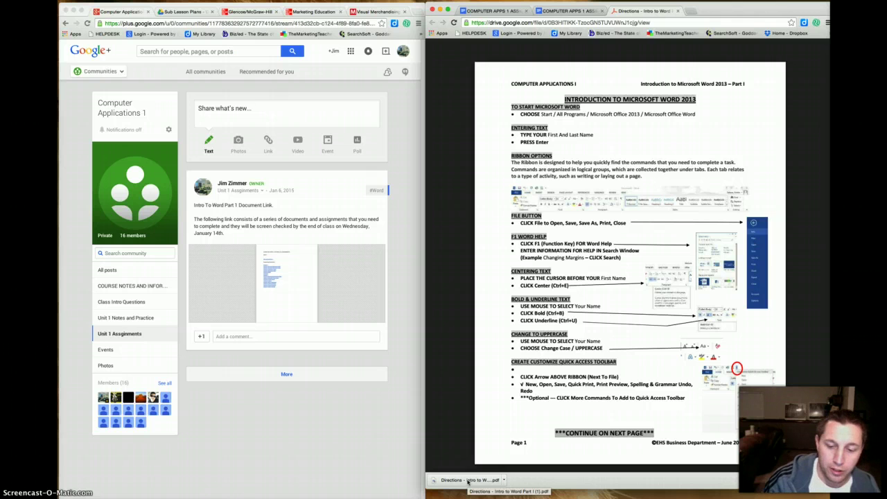
click(469, 481)
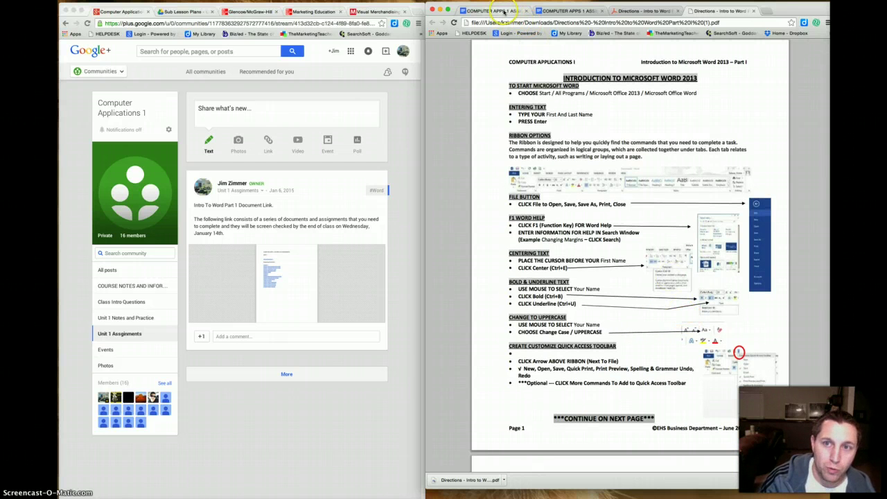
click(504, 12)
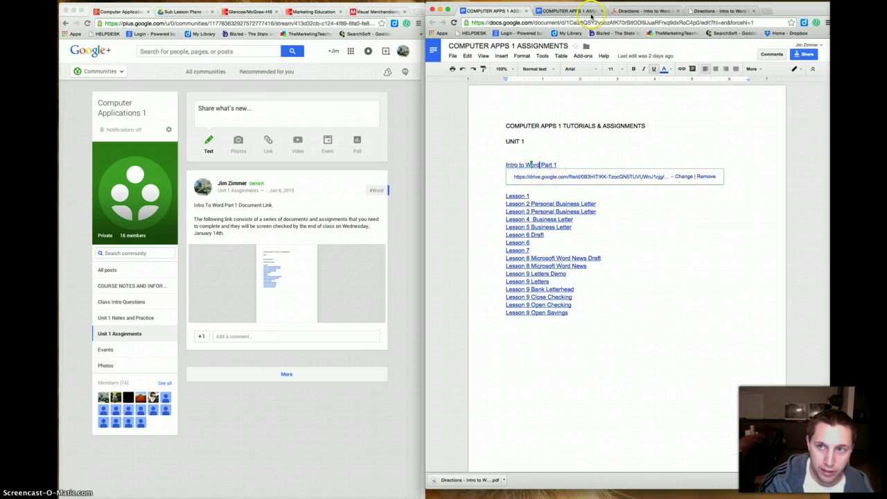
click(710, 11)
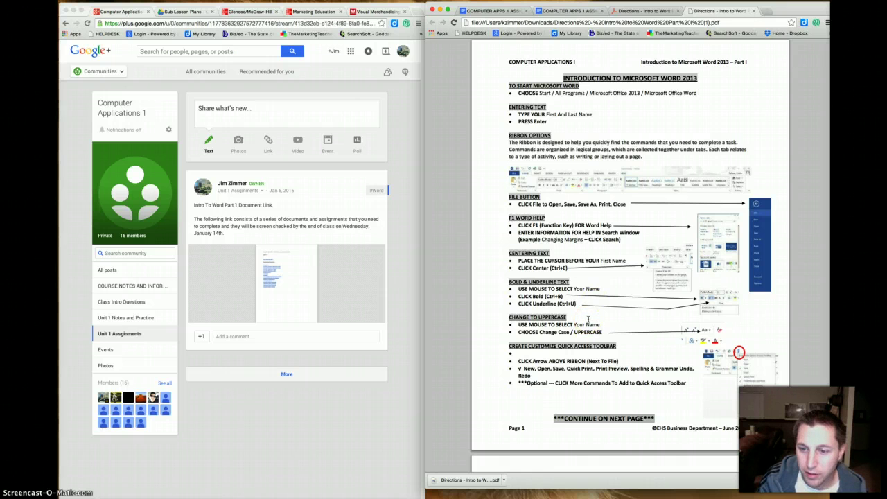
- Scroll the directions PDF down to page 3's Lesson 1 – Creating a New Document section
scroll(588, 319, down, 5)
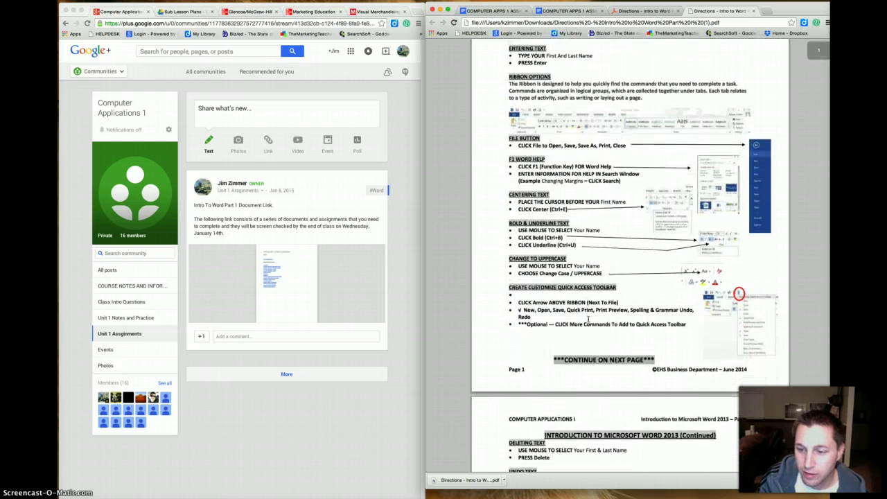
scroll(588, 319, down, 5)
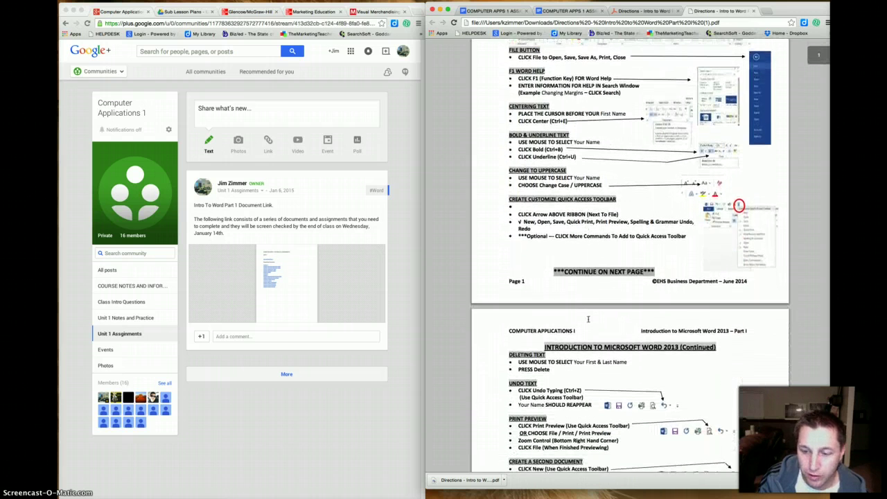
scroll(588, 319, down, 2)
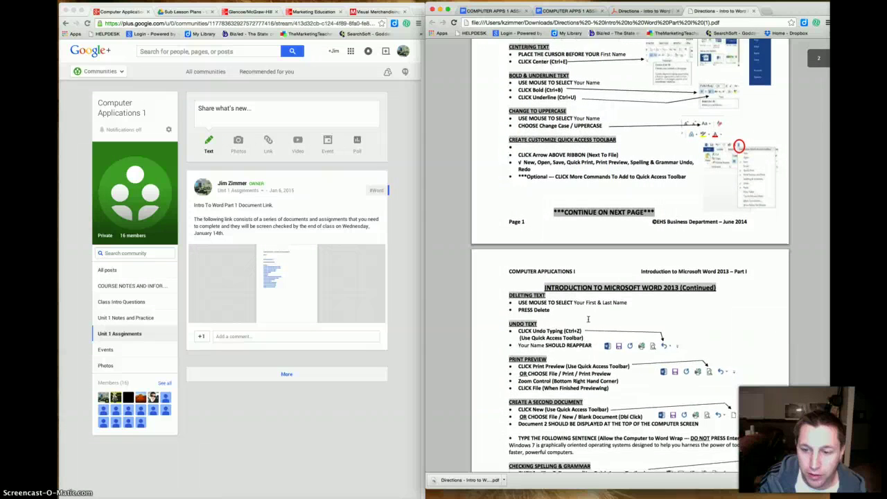
scroll(588, 319, down, 6)
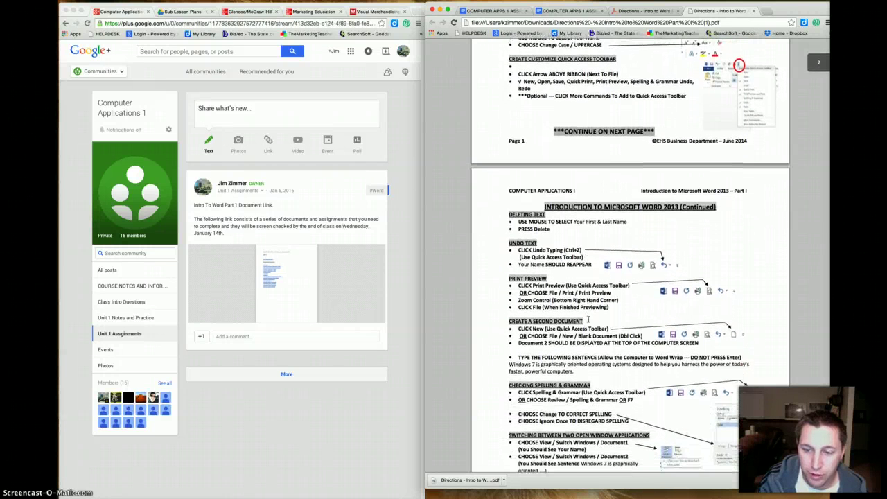
scroll(588, 319, down, 2)
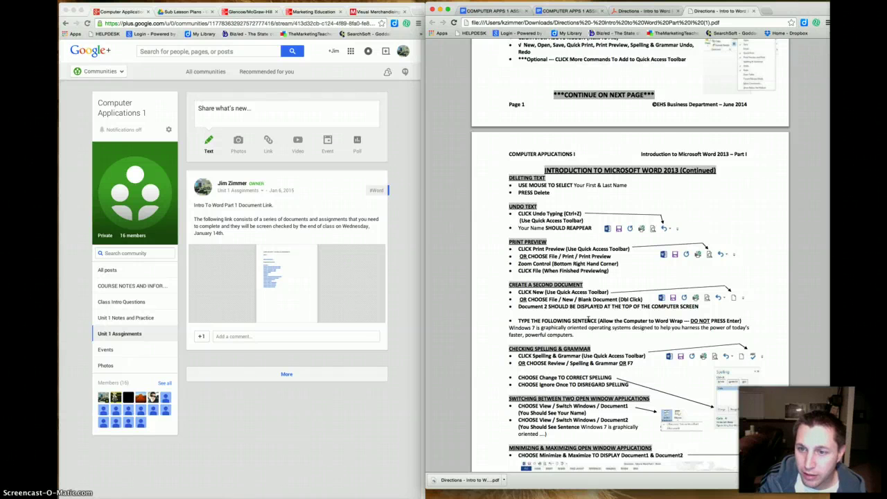
scroll(588, 319, down, 1)
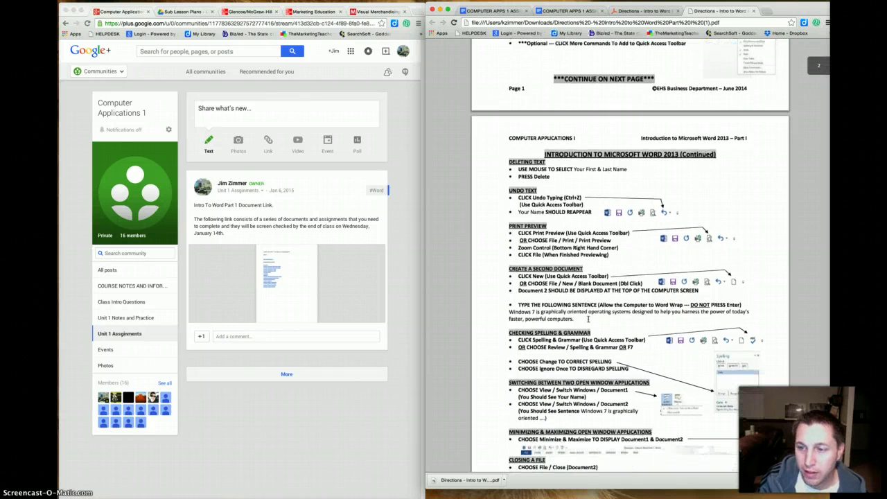
click(593, 319)
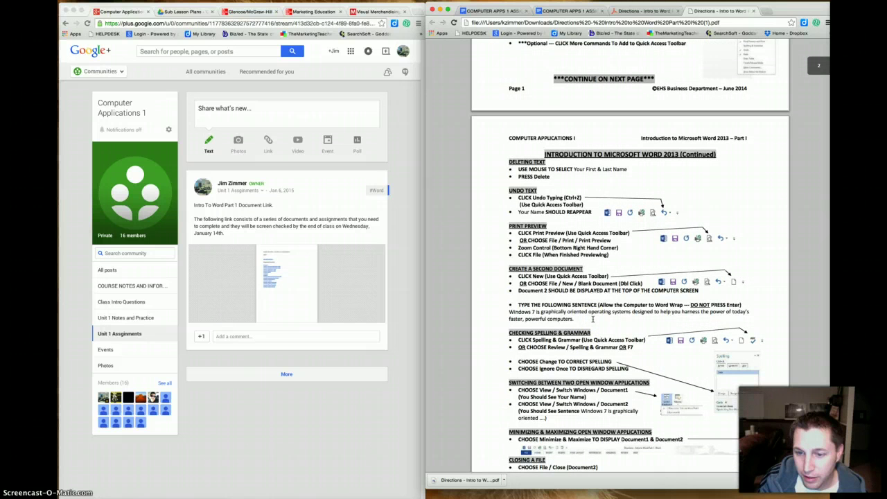
scroll(593, 319, down, 3)
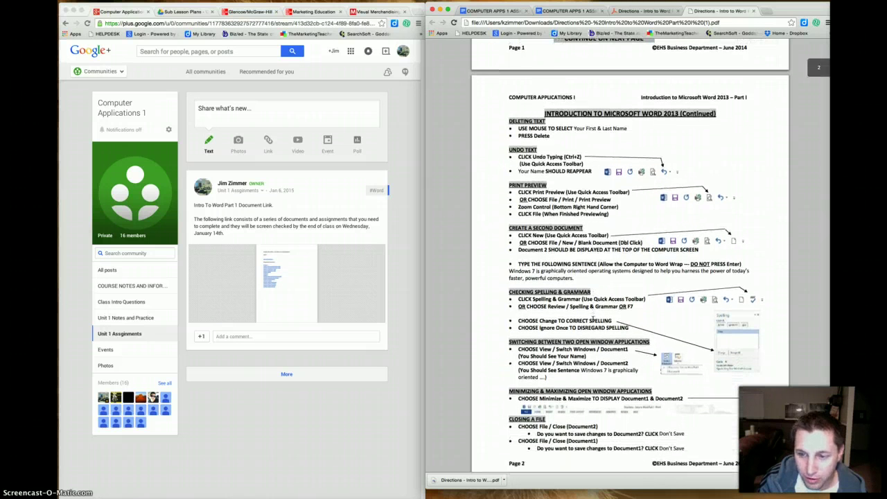
scroll(593, 319, down, 5)
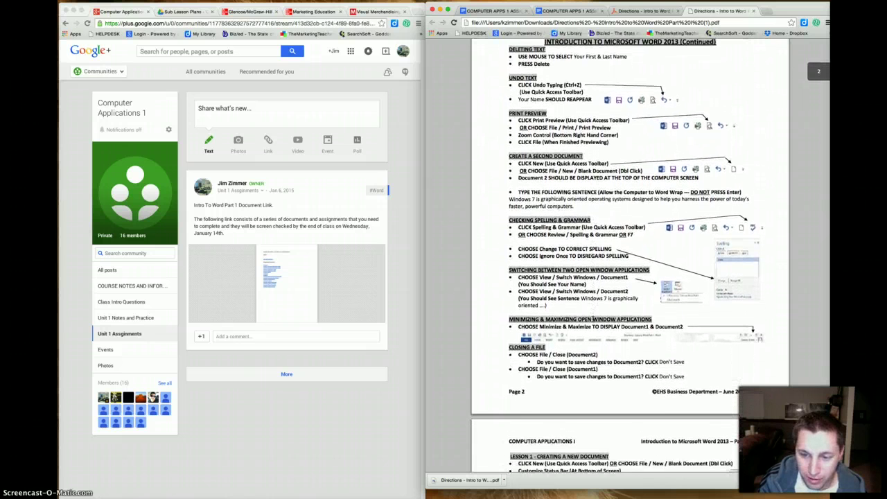
scroll(593, 318, down, 1)
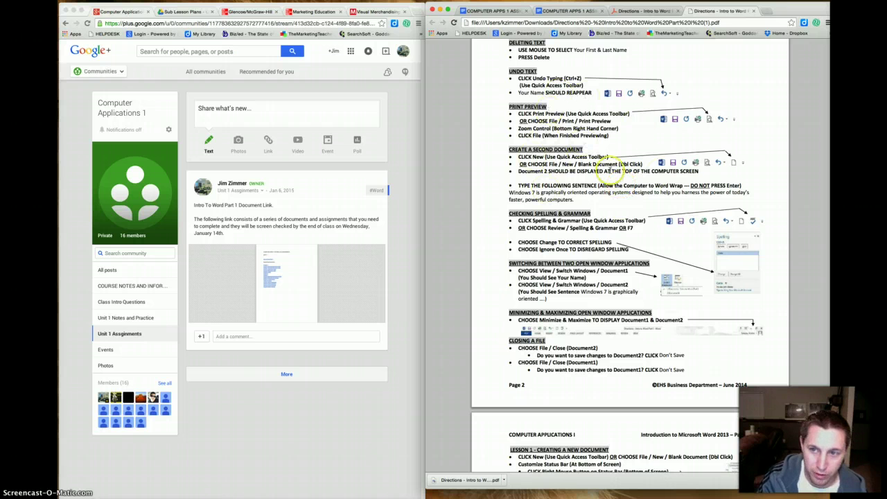
scroll(570, 174, up, 1)
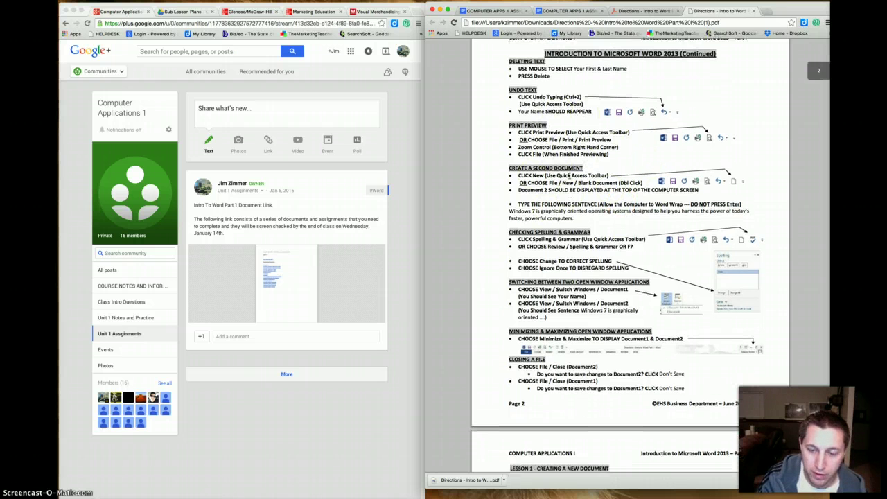
scroll(570, 175, down, 5)
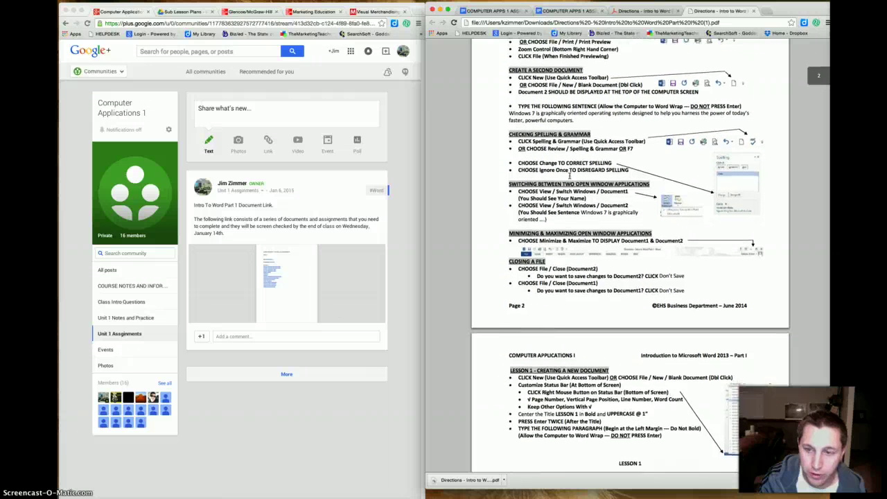
scroll(570, 175, down, 2)
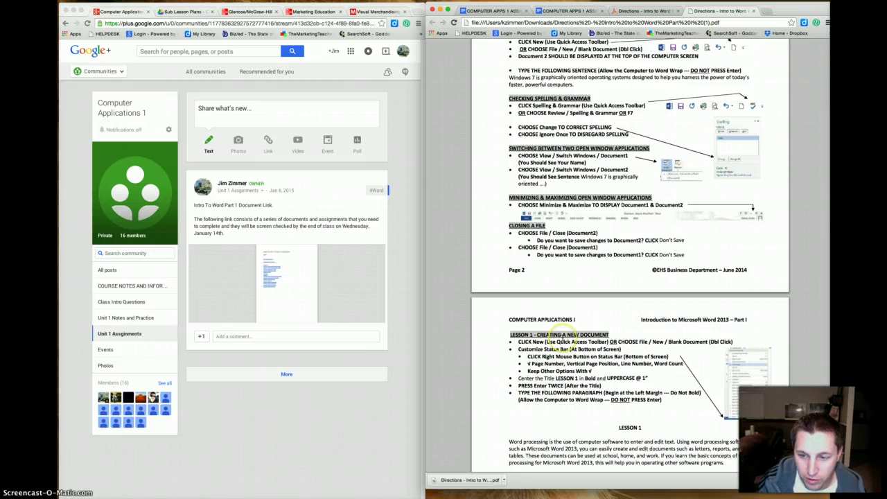
scroll(562, 340, down, 2)
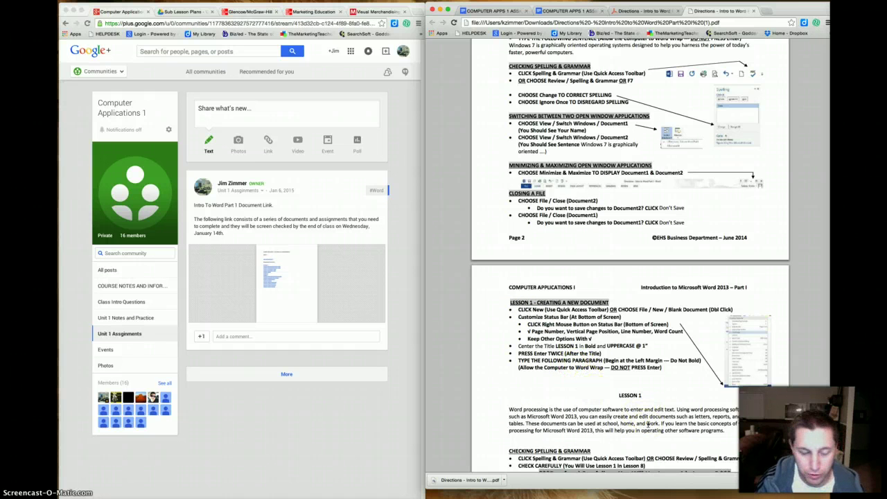
- Scroll down to Lesson 1's Saving the Document steps, then back up to page 2's start
scroll(648, 425, down, 3)
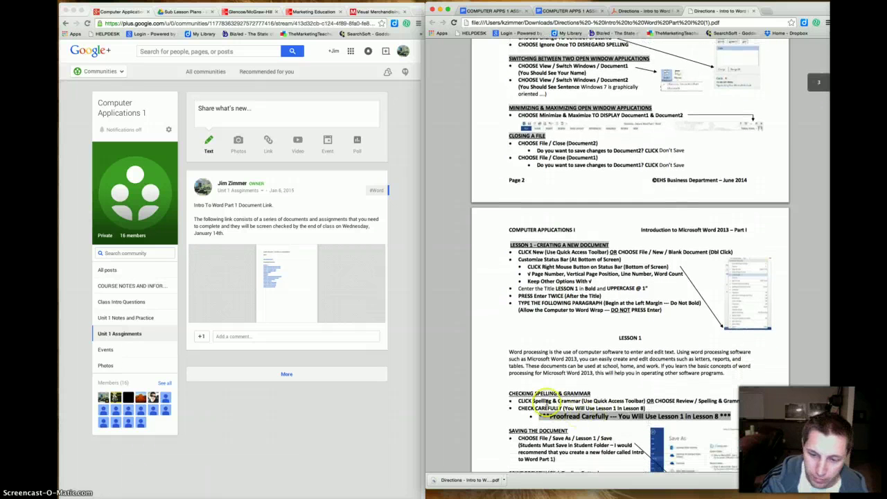
scroll(589, 413, down, 3)
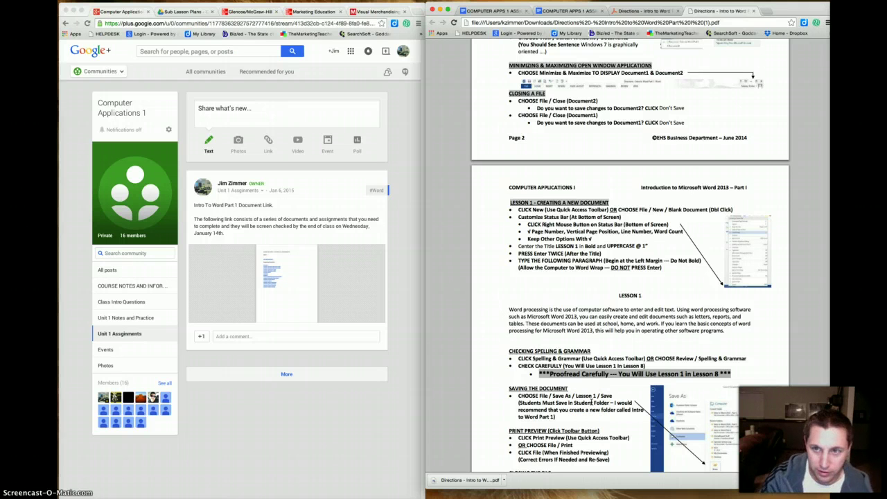
scroll(592, 402, down, 1)
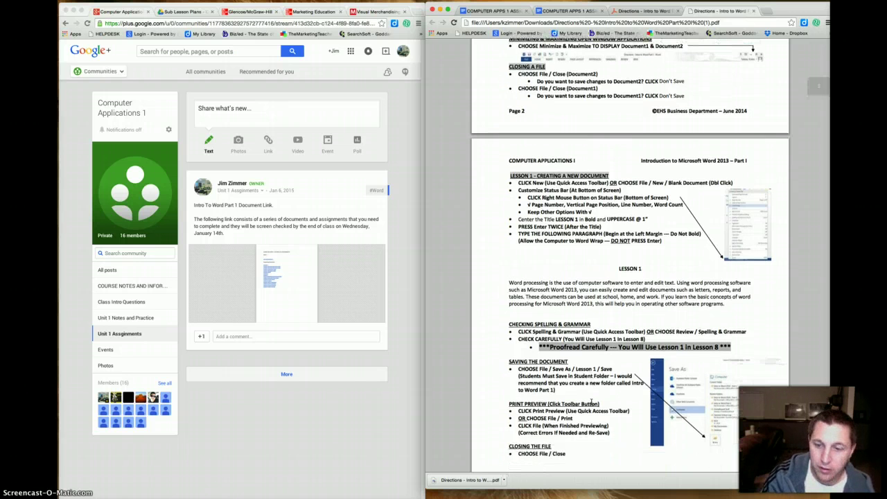
scroll(602, 380, down, 5)
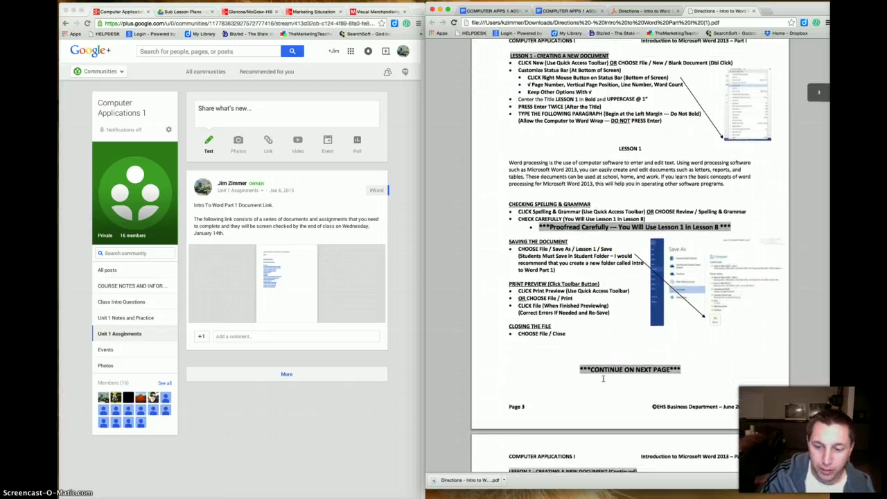
scroll(603, 379, up, 8)
scroll(603, 378, up, 20)
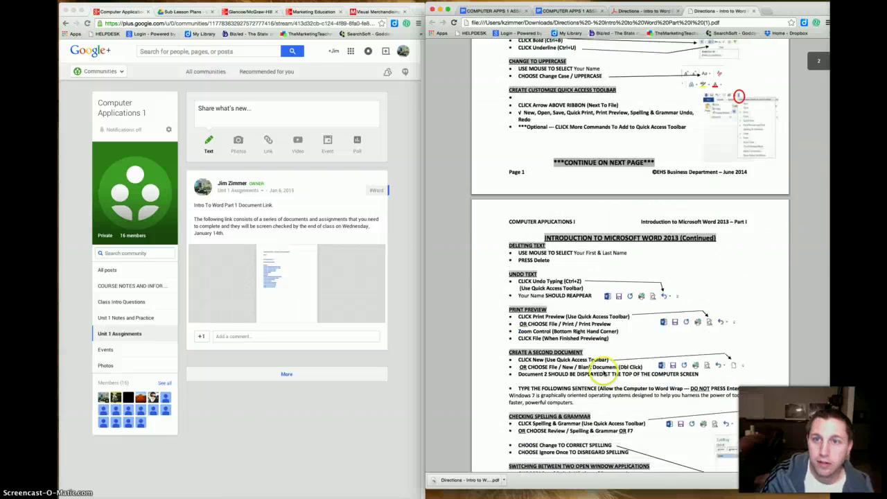
- From the assignments document, follow the Lesson 1 link to open Lesson 1.docx in Drive
click(504, 13)
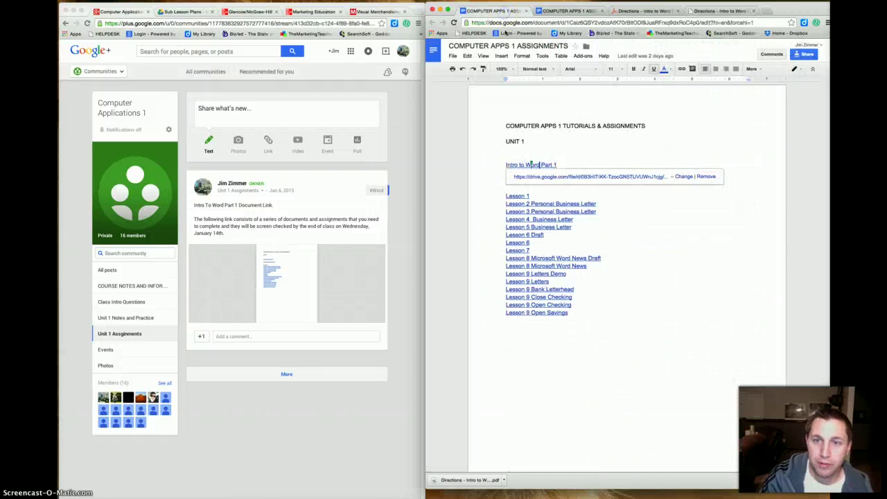
click(528, 161)
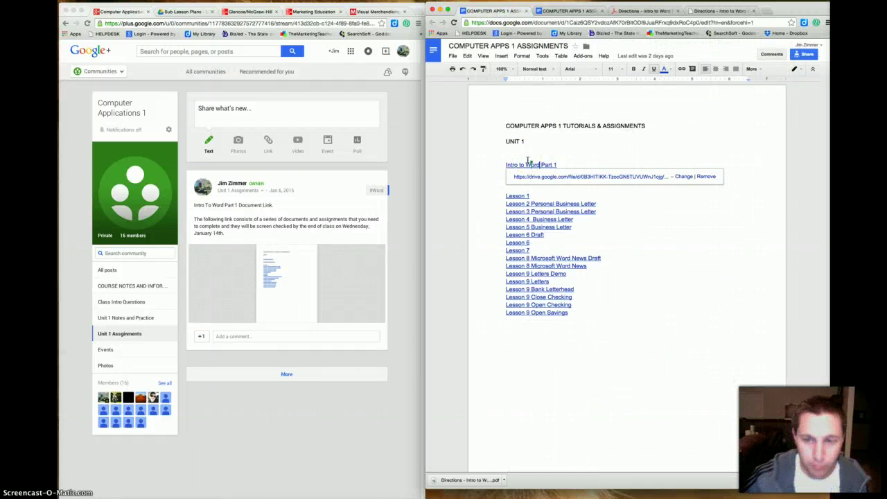
click(519, 196)
click(559, 208)
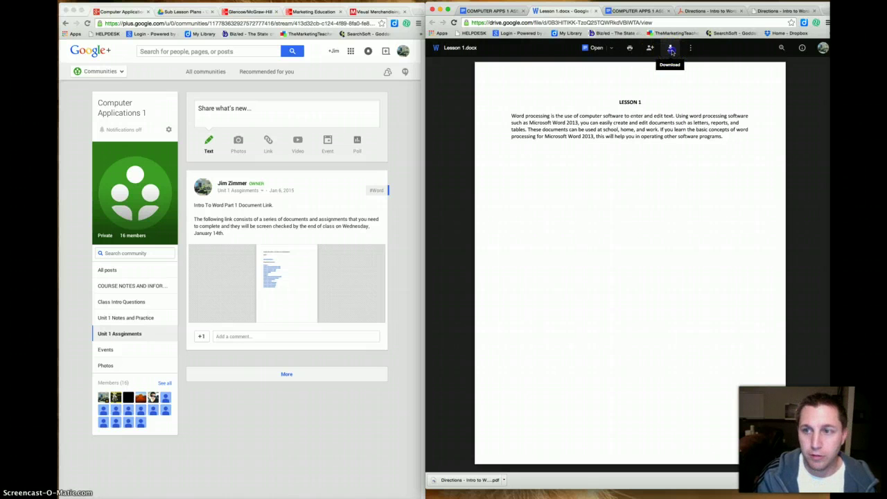
- Download Lesson 1.docx from the Drive viewer so it opens in Word
click(671, 48)
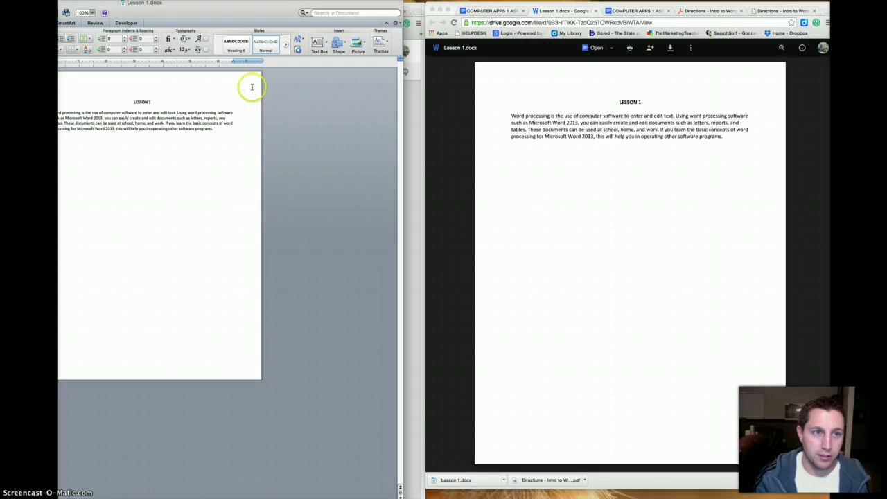
- Reposition the Word window and open Save As for Lesson 1 with Downloads as destination
drag(212, 4, 328, 11)
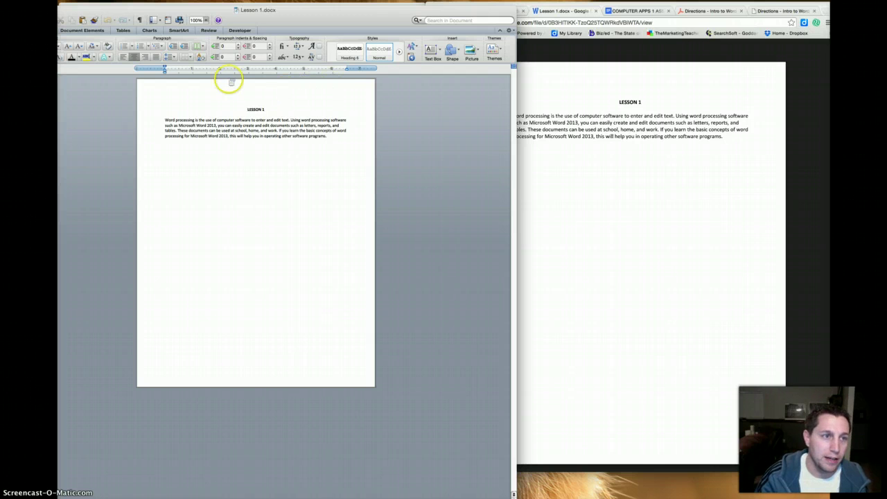
drag(214, 10, 310, 13)
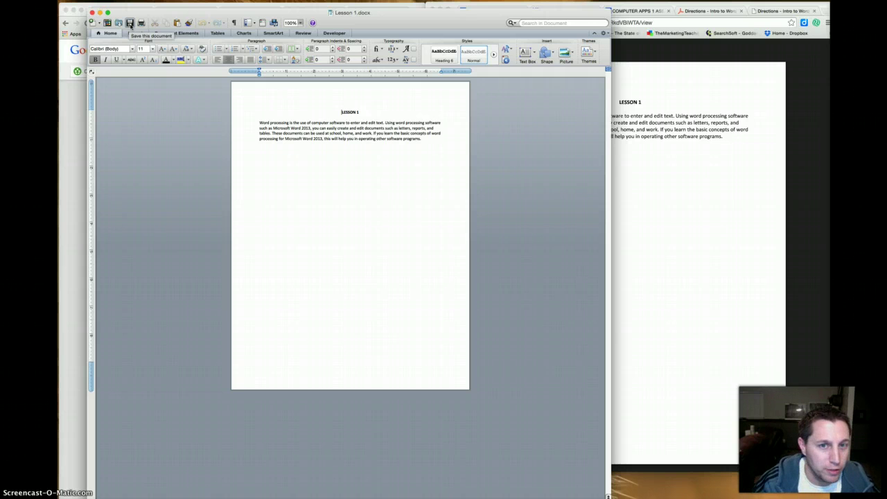
click(130, 24)
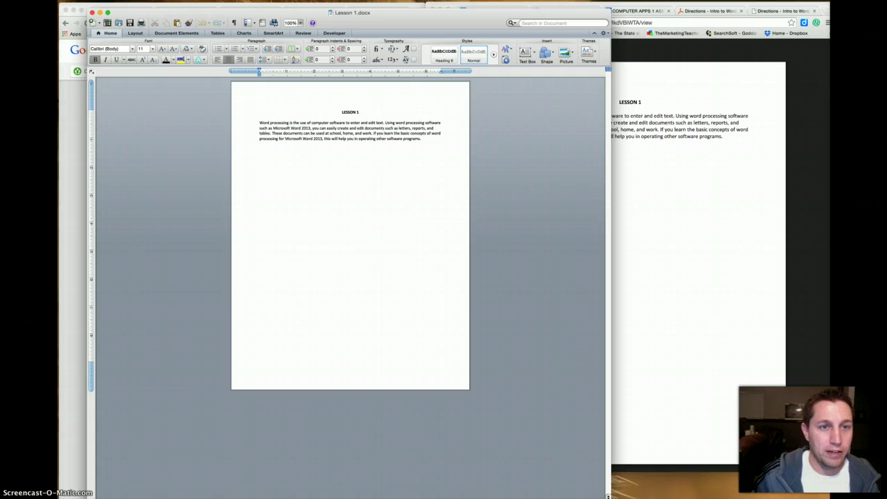
key(super+shift+s)
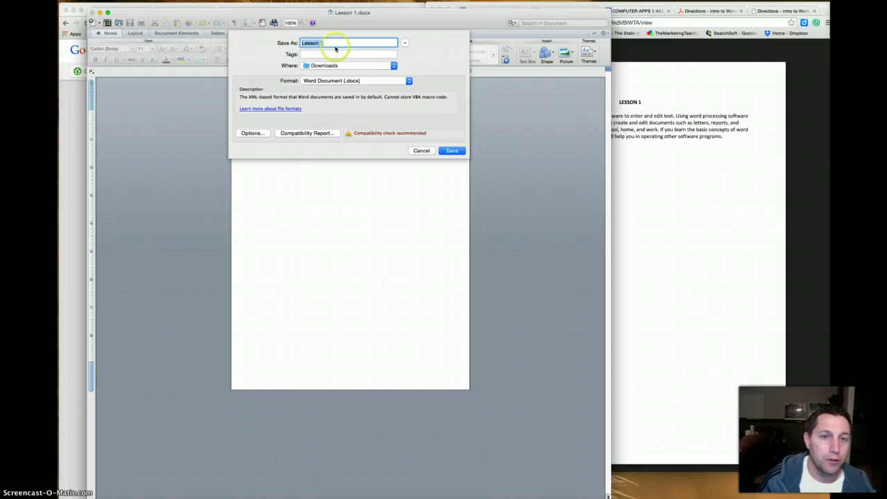
- Append the student's full name after 'Lesson 1' in the file name and save to Downloads
click(328, 43)
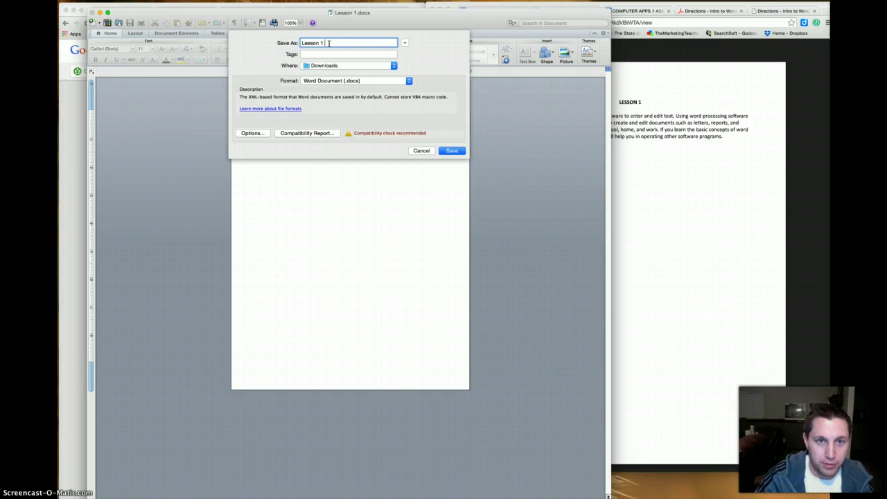
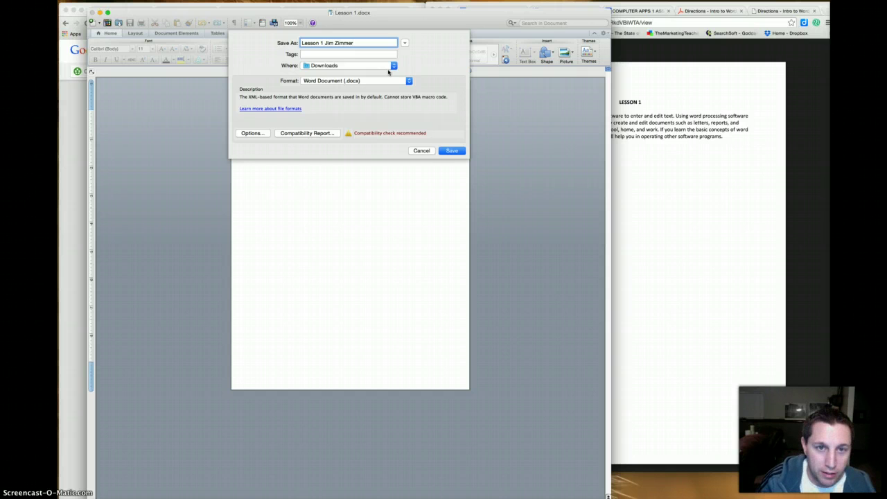
click(452, 151)
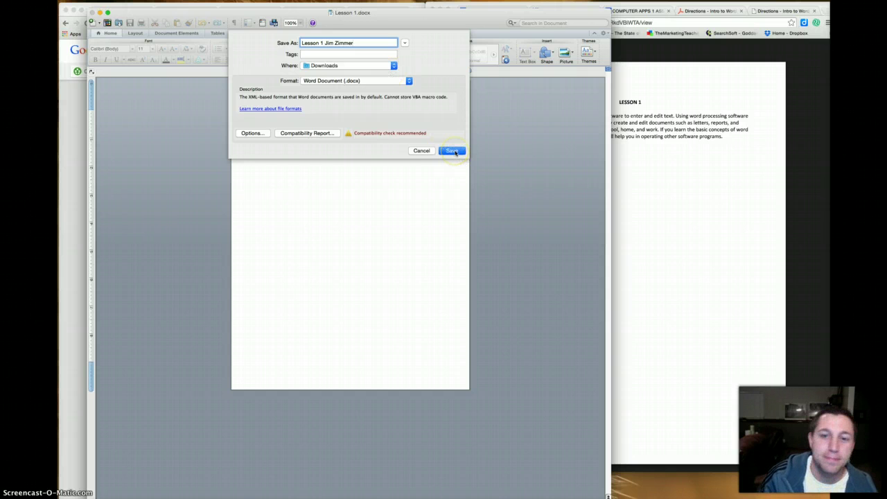